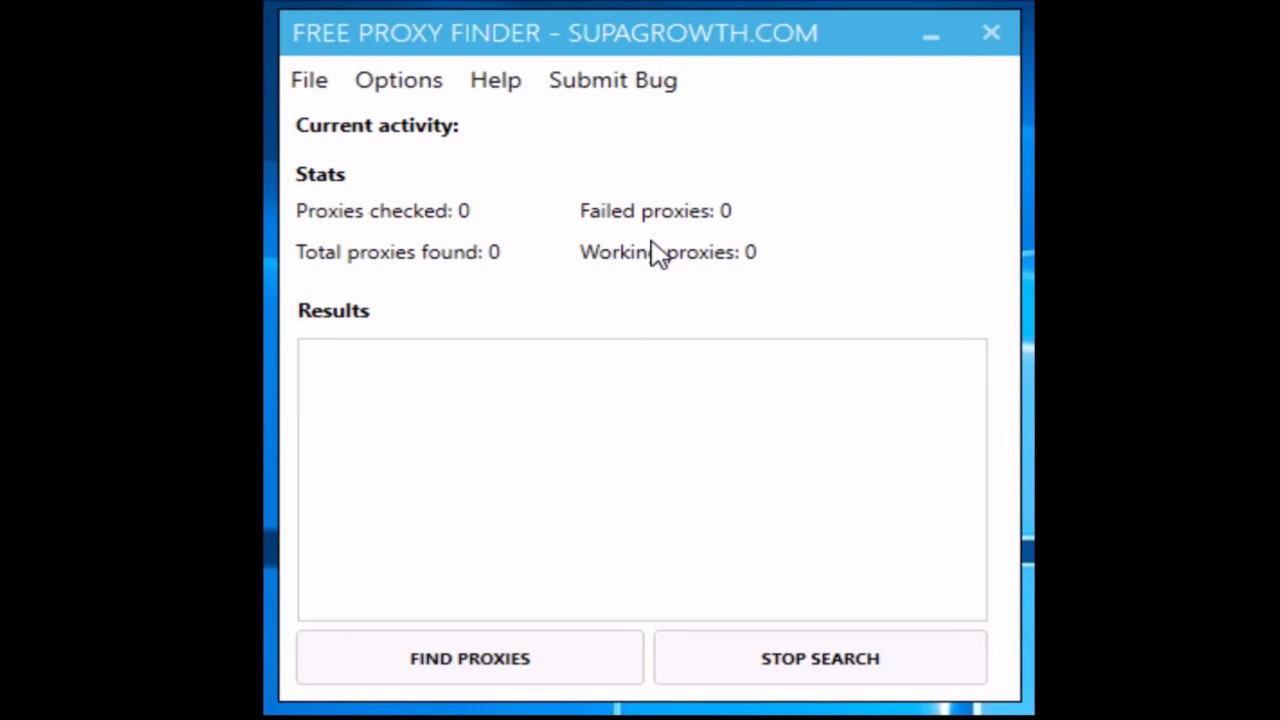
# - Open the settings for Google results per query and proxy test timeout
pyautogui.click(523, 477)
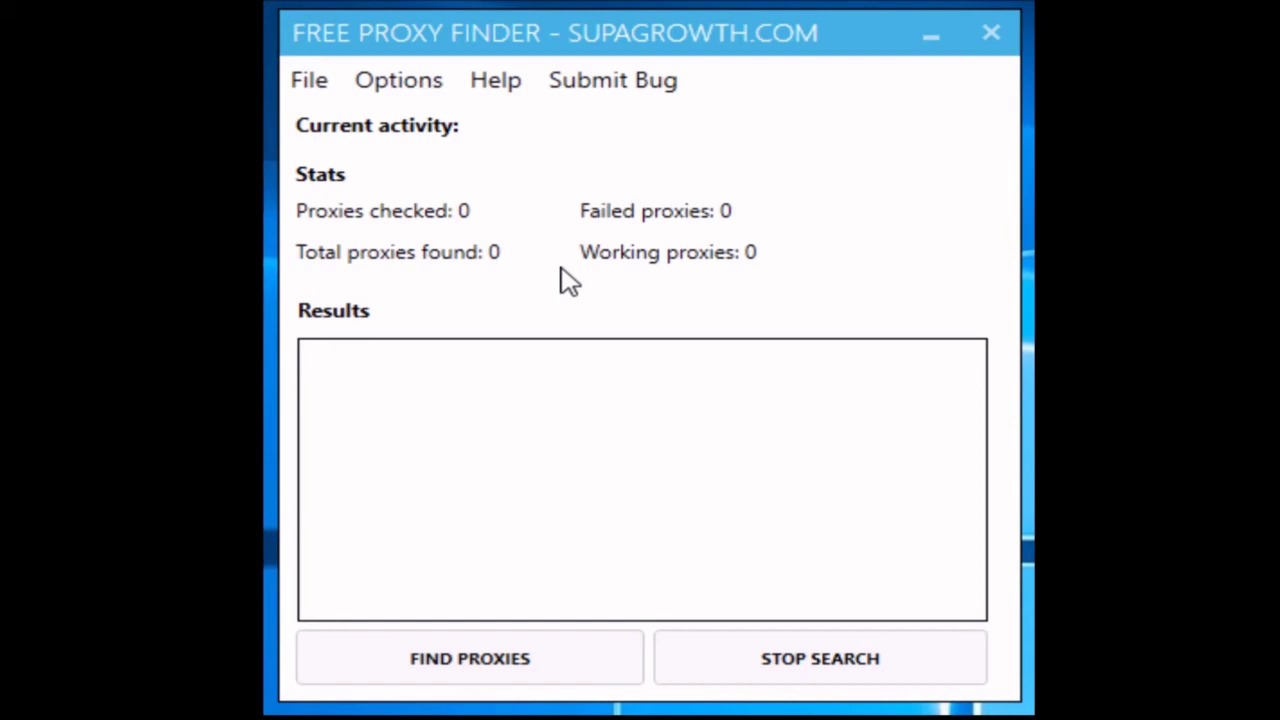
pyautogui.click(422, 86)
pyautogui.click(443, 126)
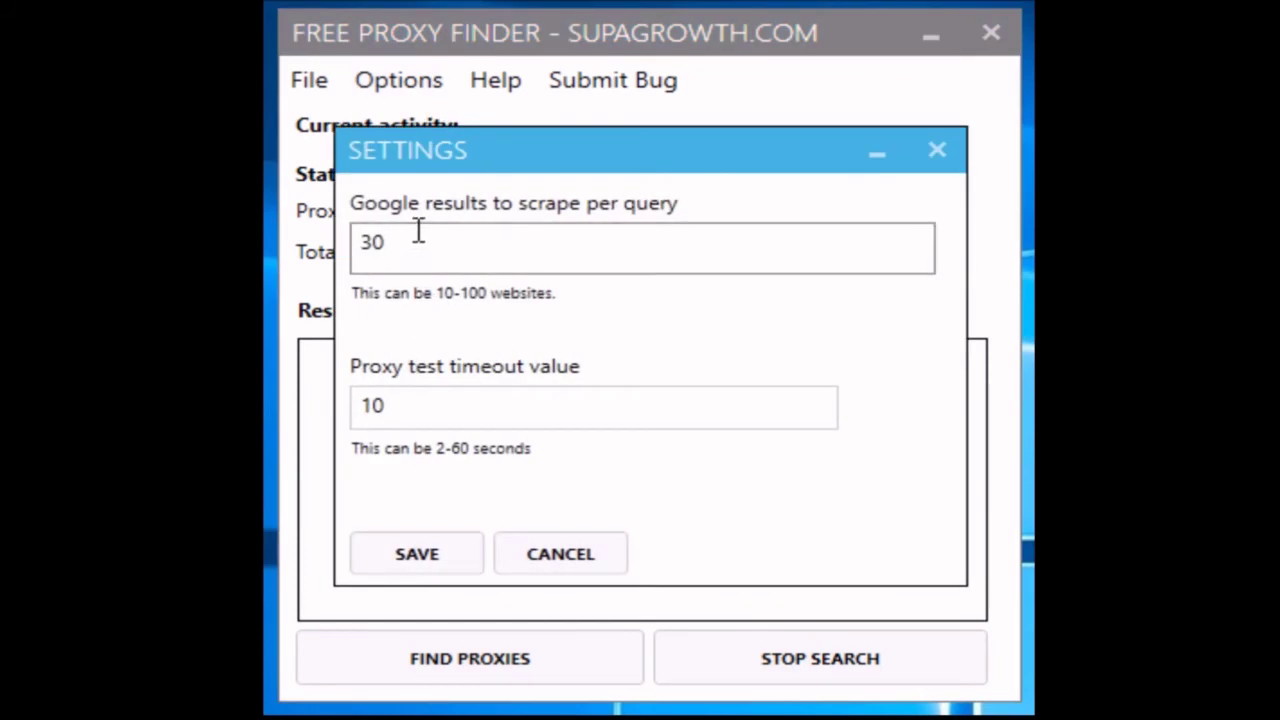
pyautogui.click(440, 242)
pyautogui.hotkey('ctrl', 'a')
pyautogui.click(505, 245)
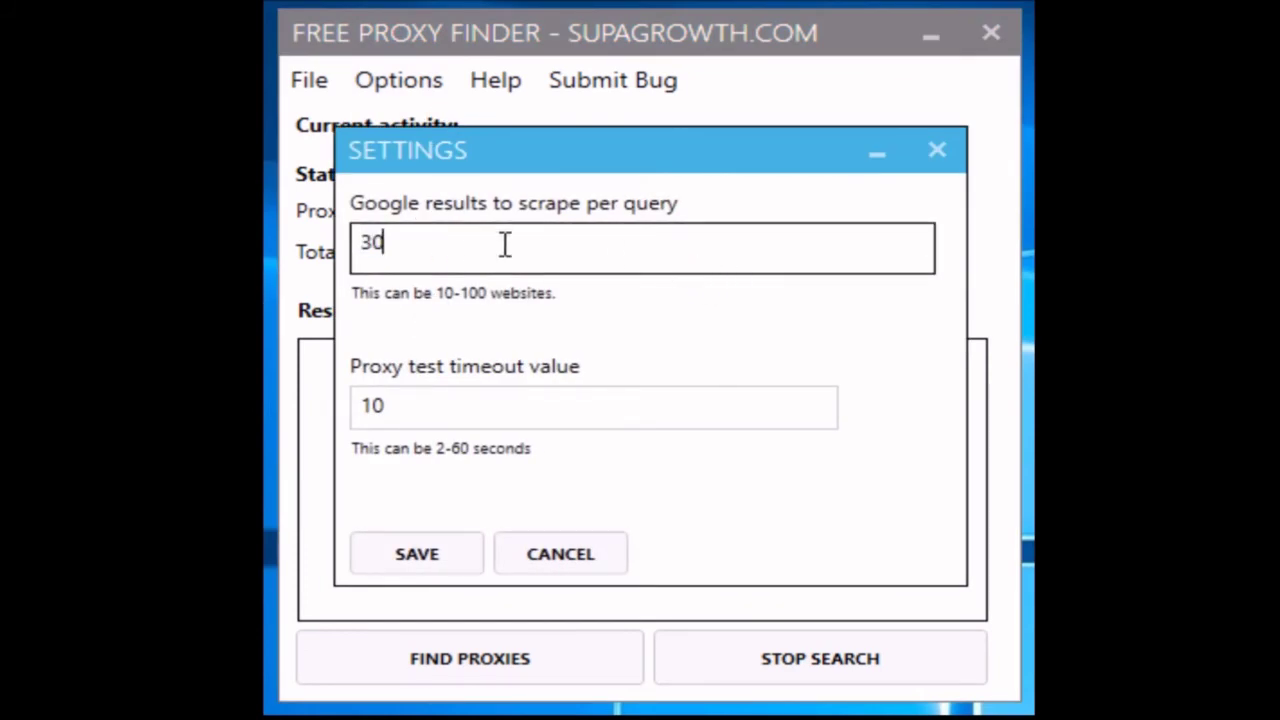
pyautogui.doubleClick(366, 243)
pyautogui.click(474, 249)
pyautogui.doubleClick(398, 262)
pyautogui.click(537, 249)
pyautogui.doubleClick(514, 246)
pyautogui.click(518, 254)
pyautogui.hotkey('ctrl', 'a')
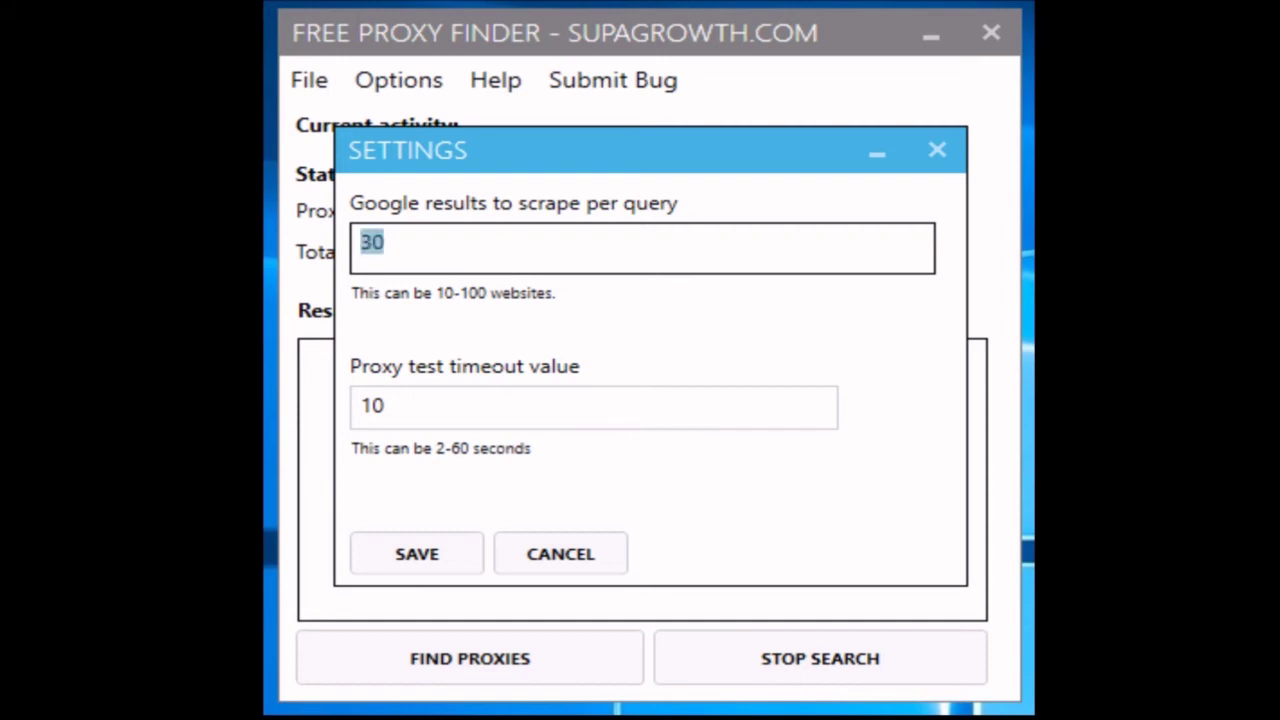
pyautogui.click(466, 254)
pyautogui.hotkey('ctrl', 'a')
pyautogui.click(580, 240)
pyautogui.moveTo(363, 261); pyautogui.dragTo(480, 266)
pyautogui.click(523, 257)
pyautogui.doubleClick(443, 251)
pyautogui.click(534, 240)
pyautogui.doubleClick(394, 264)
# - Try proxy test timeout values of 2 and 60 seconds
pyautogui.click(492, 411)
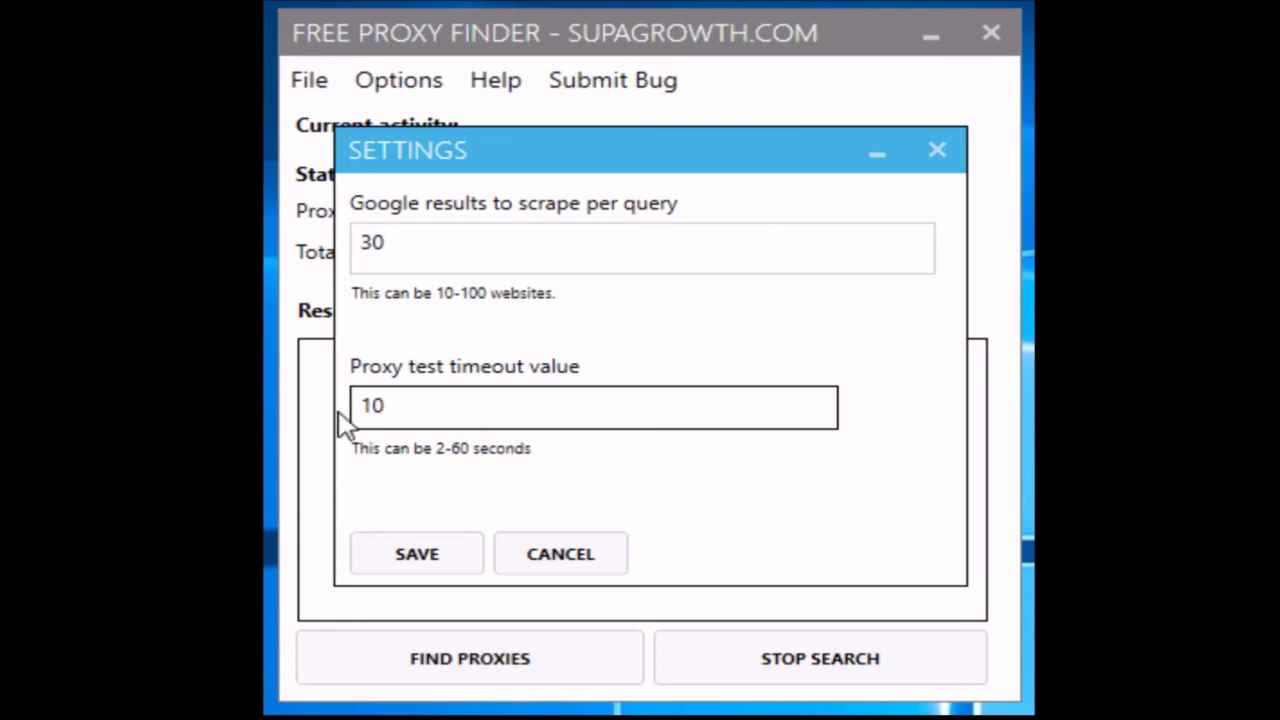
pyautogui.hotkey('ctrl', 'a')
pyautogui.write('2')
pyautogui.hotkey('ctrl', 'a')
pyautogui.write('60')
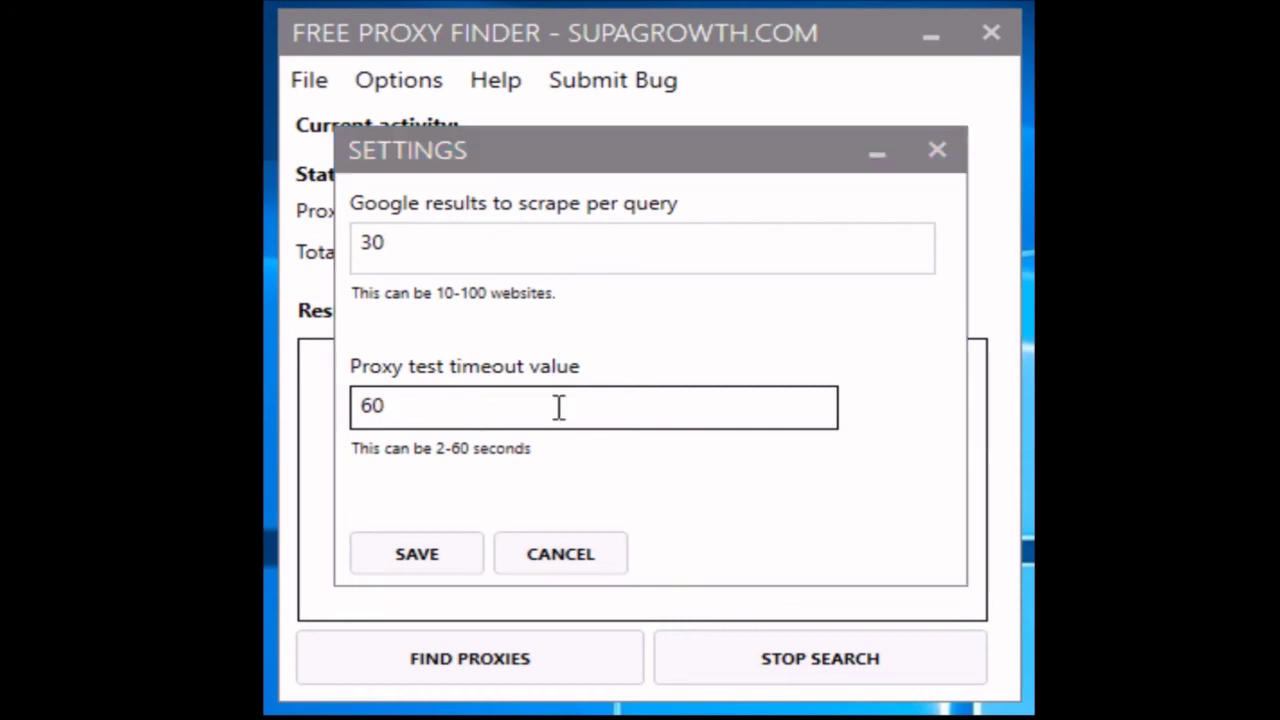
# - Set the proxy test timeout value to 10 seconds and save the settings
pyautogui.click(480, 418)
pyautogui.hotkey('ctrl', 'a')
pyautogui.write('1')
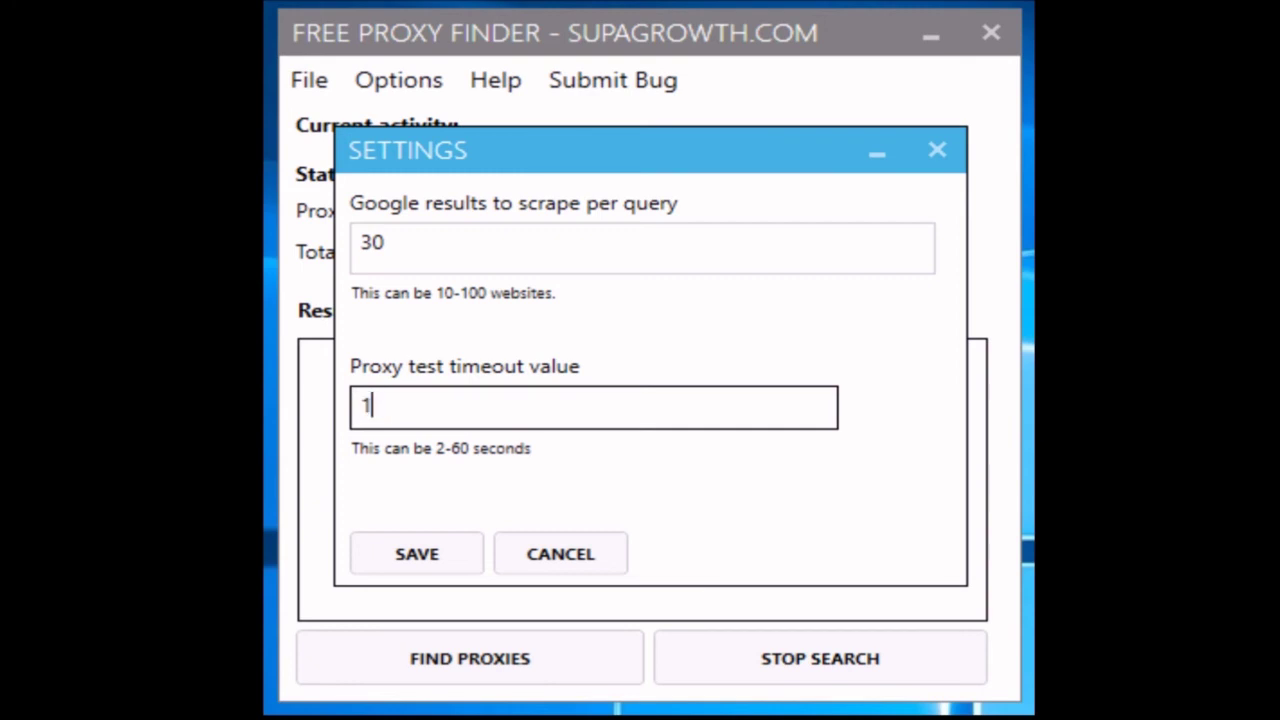
pyautogui.write('0')
pyautogui.click(416, 558)
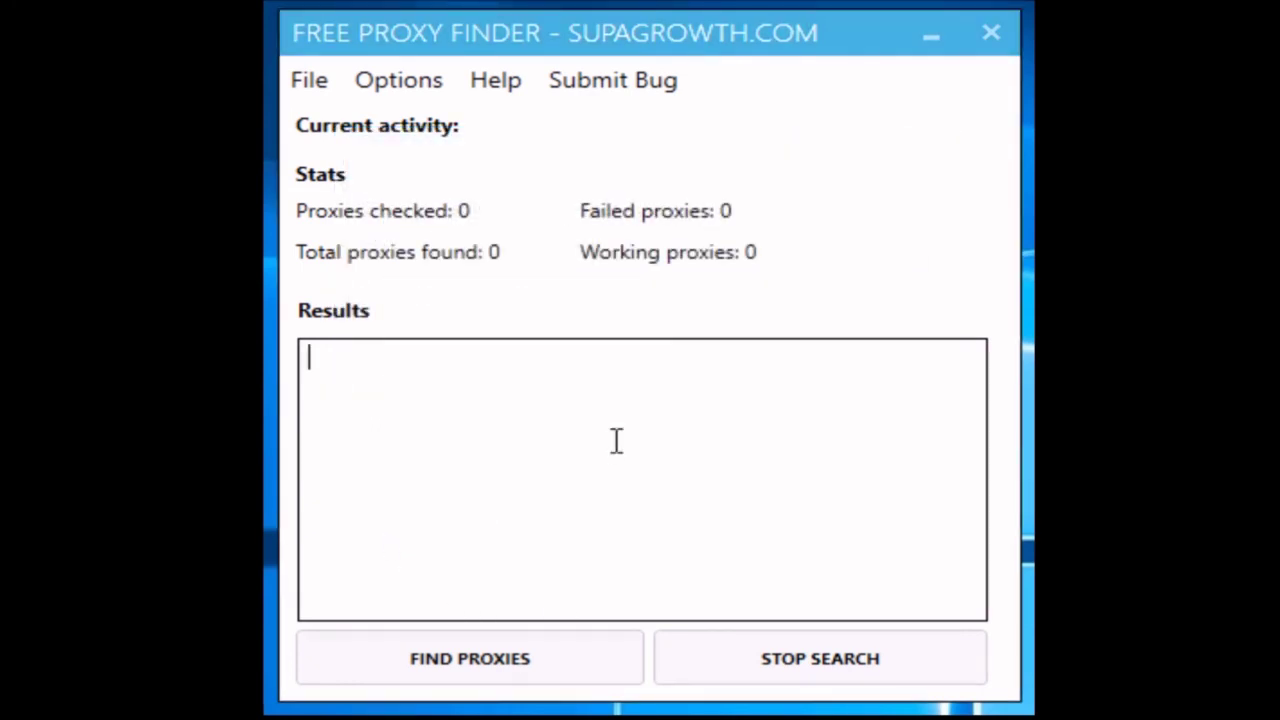
# - Start the search for free proxies
pyautogui.click(476, 652)
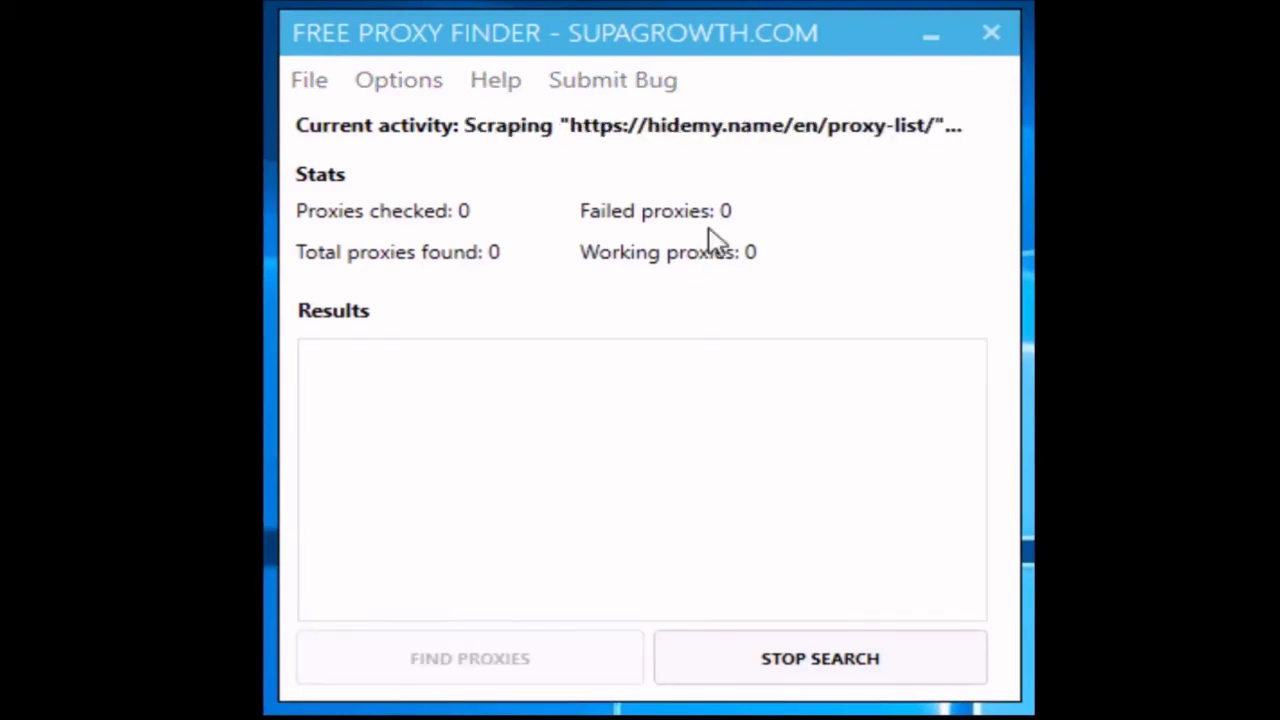